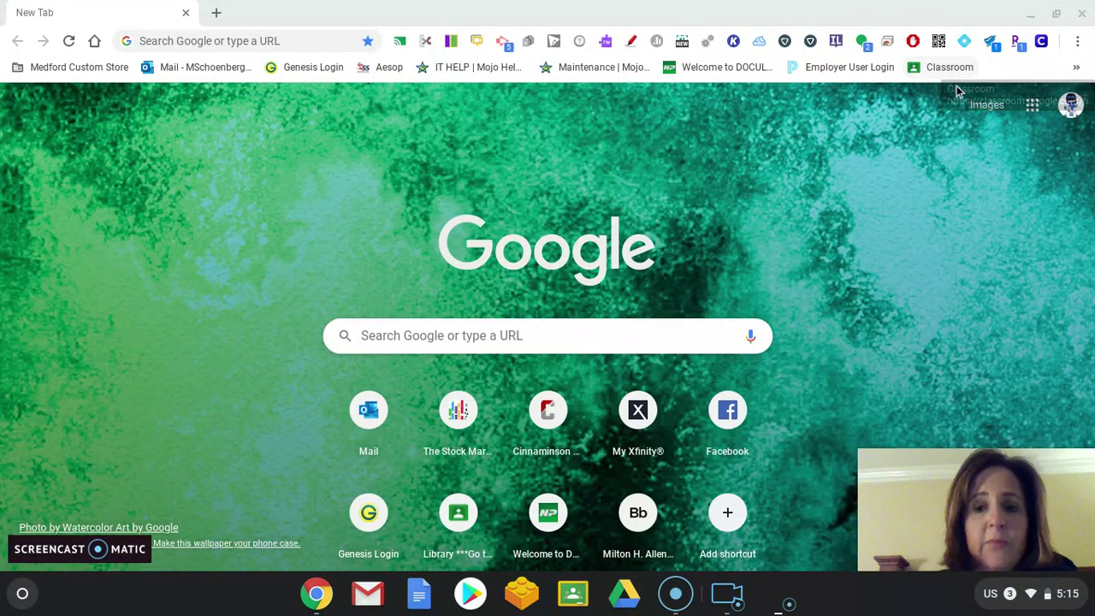
# Step: Open Google Classroom from the Google apps list
pyautogui.click(1032, 106)
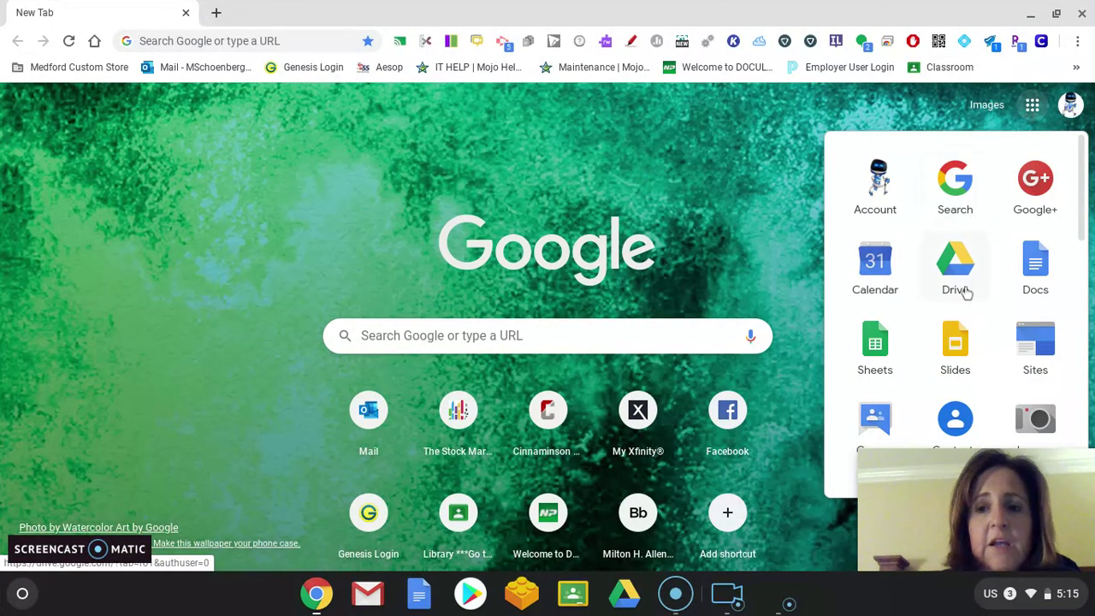
pyautogui.scroll(-5, 965, 293)
pyautogui.scroll(3, 966, 291)
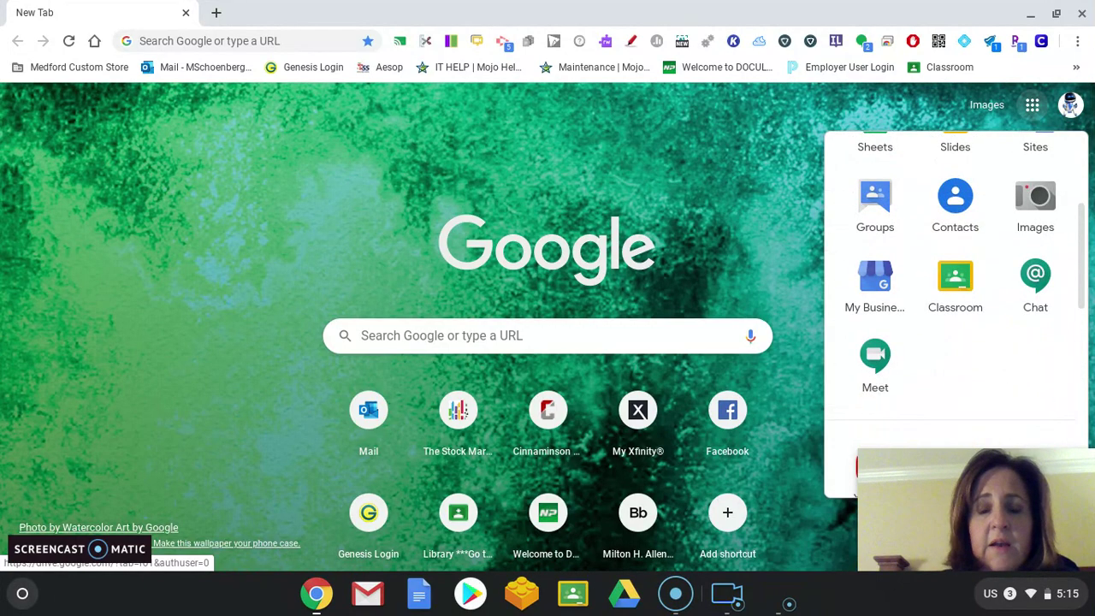
pyautogui.click(955, 283)
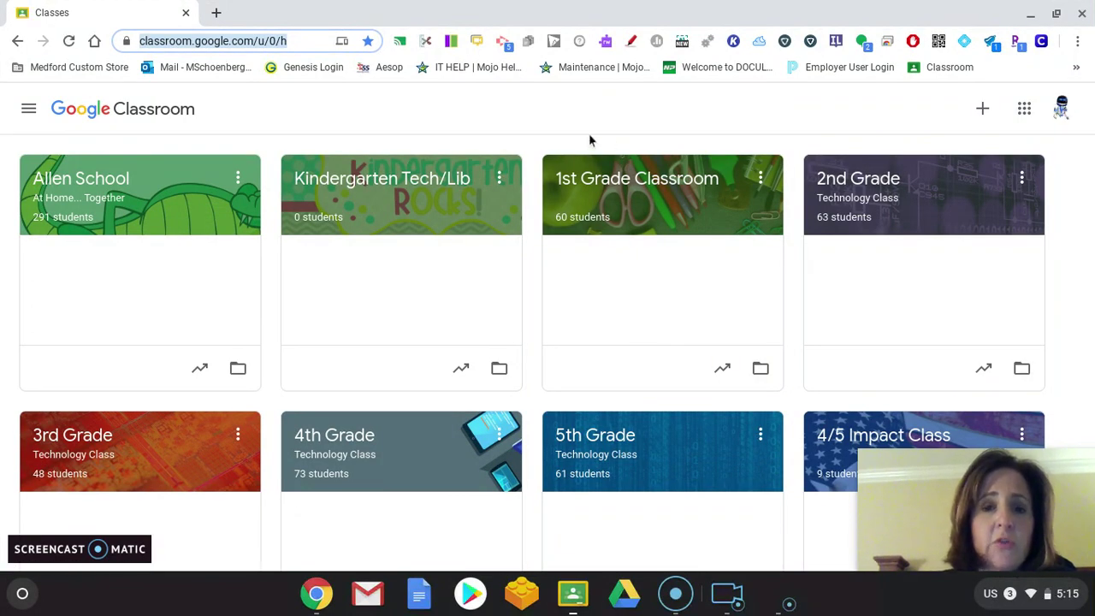
pyautogui.click(866, 128)
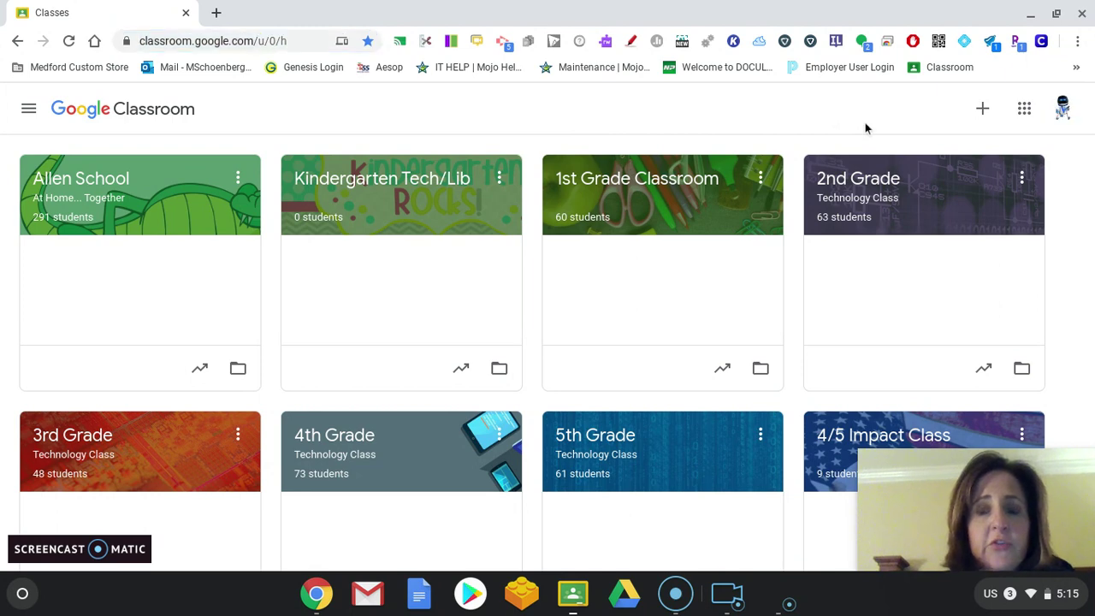
# Step: Create a new class named "Test", leaving section, subject and room blank
pyautogui.click(983, 111)
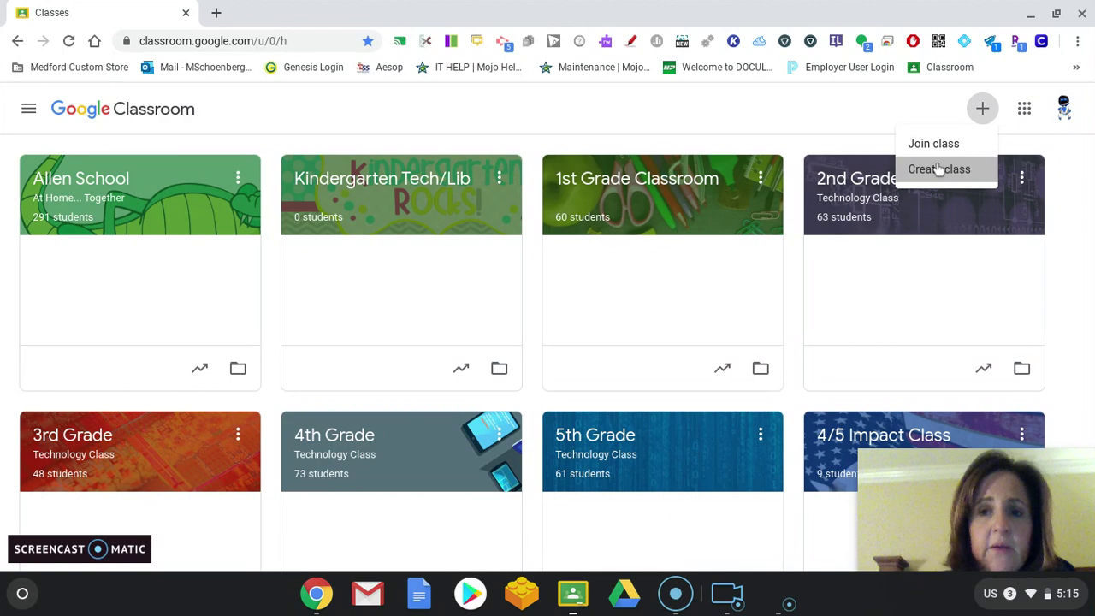
pyautogui.click(939, 168)
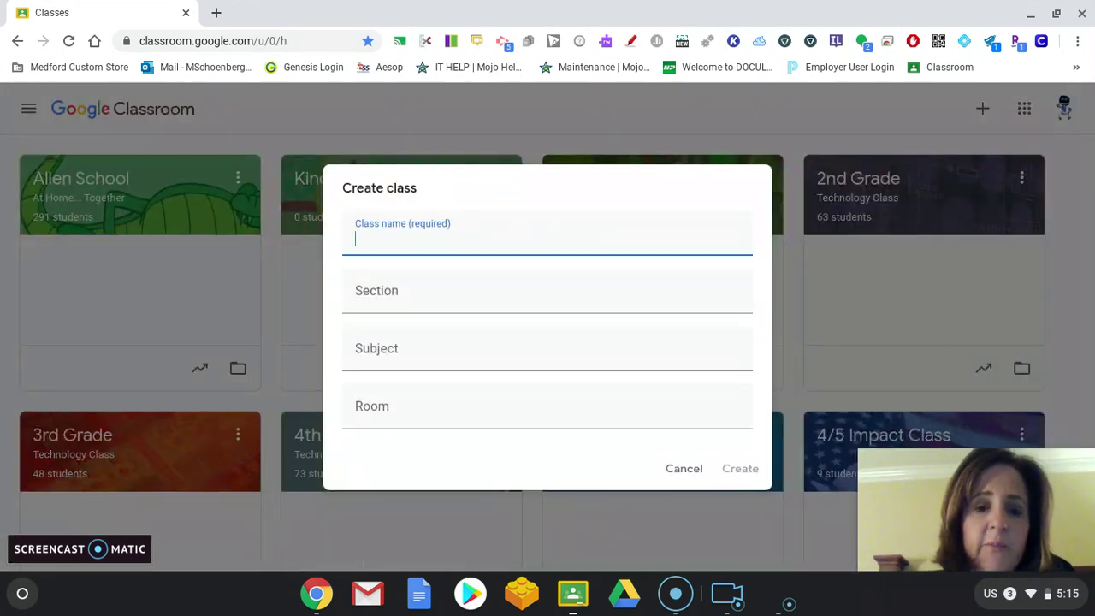
pyautogui.write('Test')
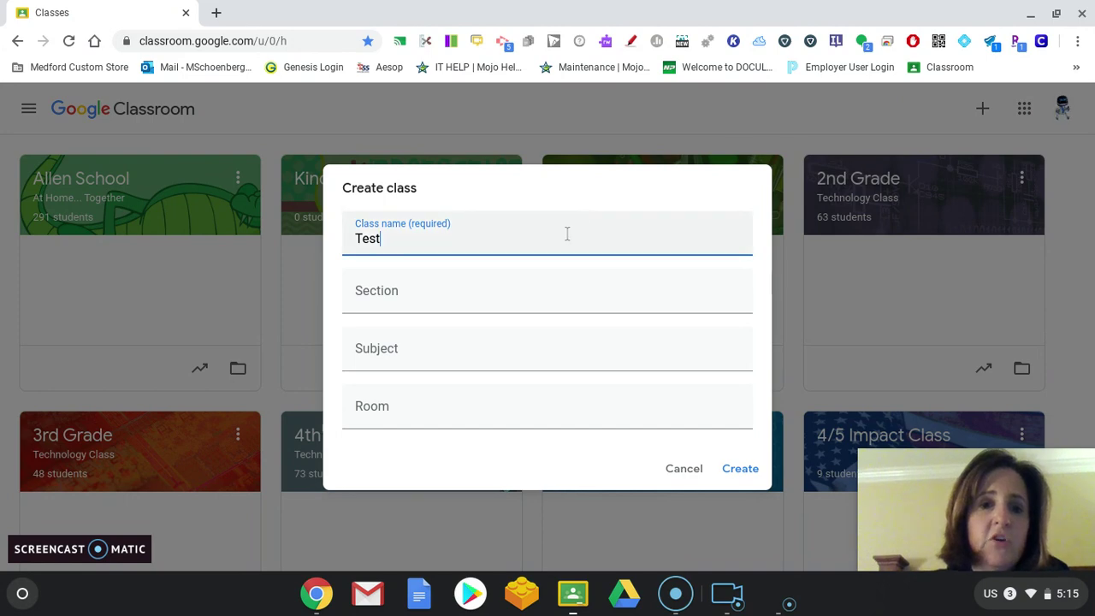
pyautogui.click(741, 472)
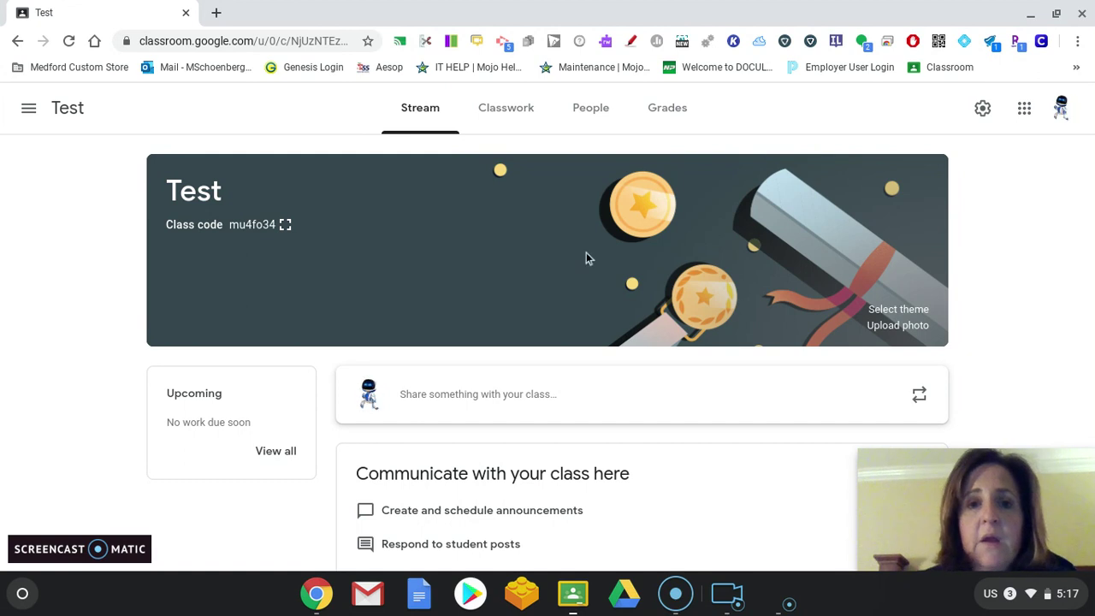
# Step: View the class's Classwork and People pages, then open the teacher invitation form and dismiss it
pyautogui.click(530, 127)
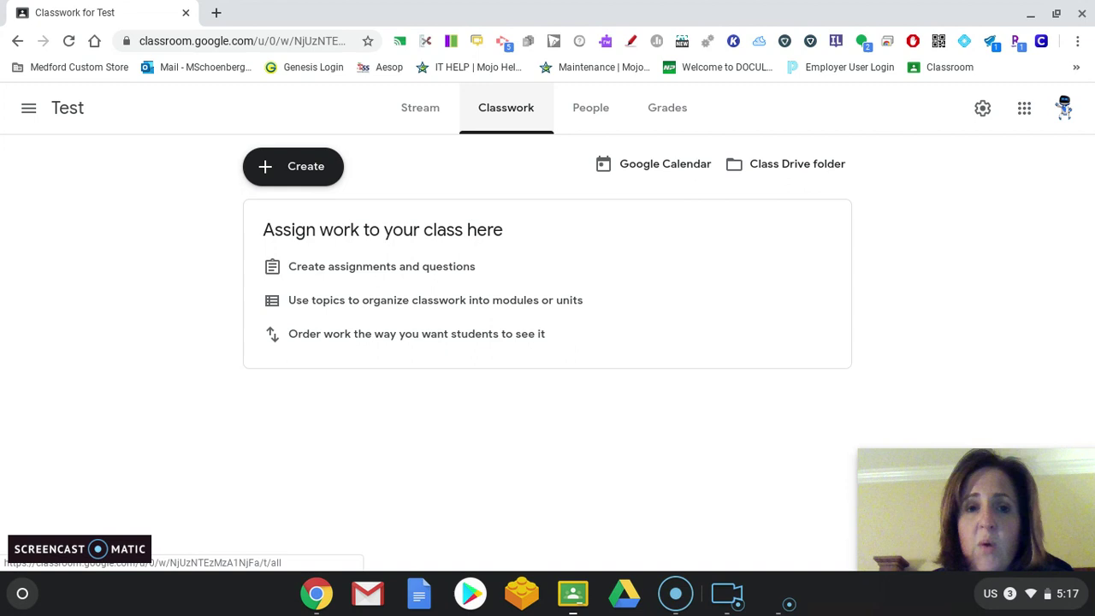
pyautogui.click(601, 113)
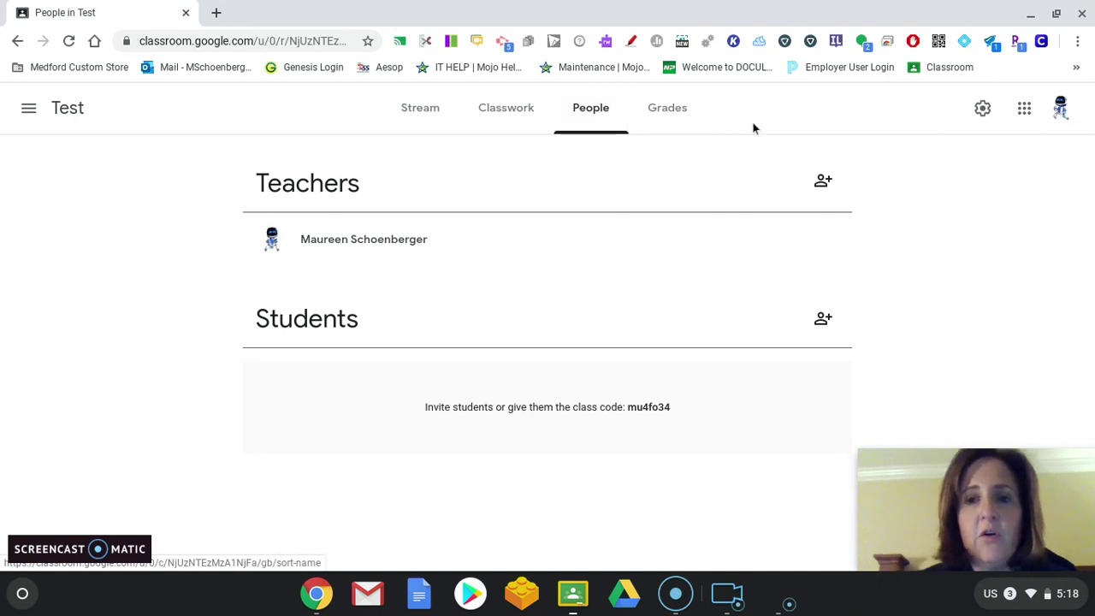
pyautogui.click(823, 183)
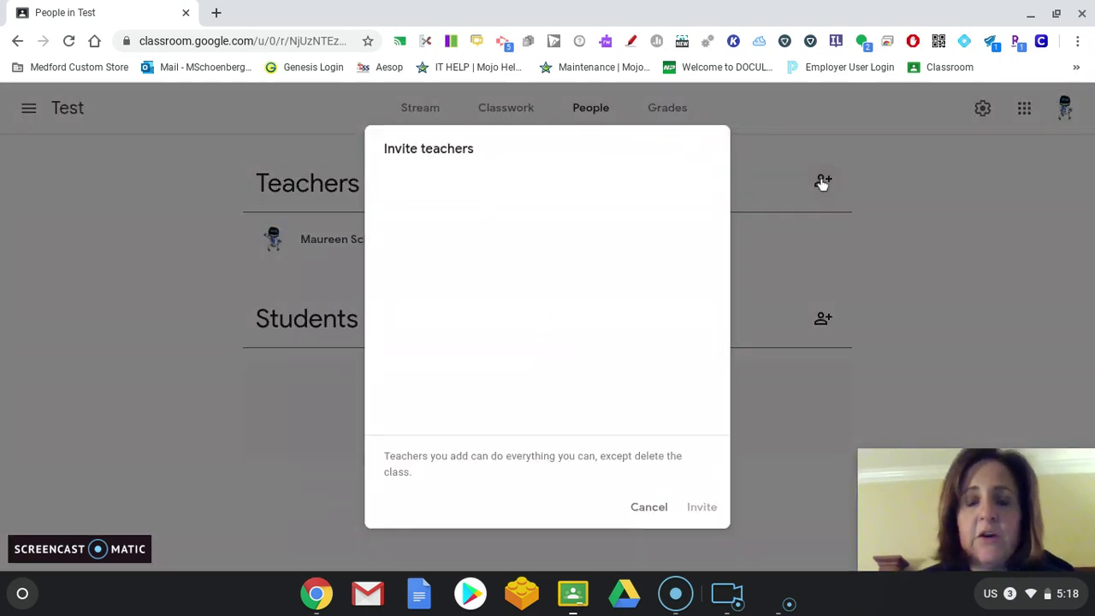
pyautogui.click(648, 512)
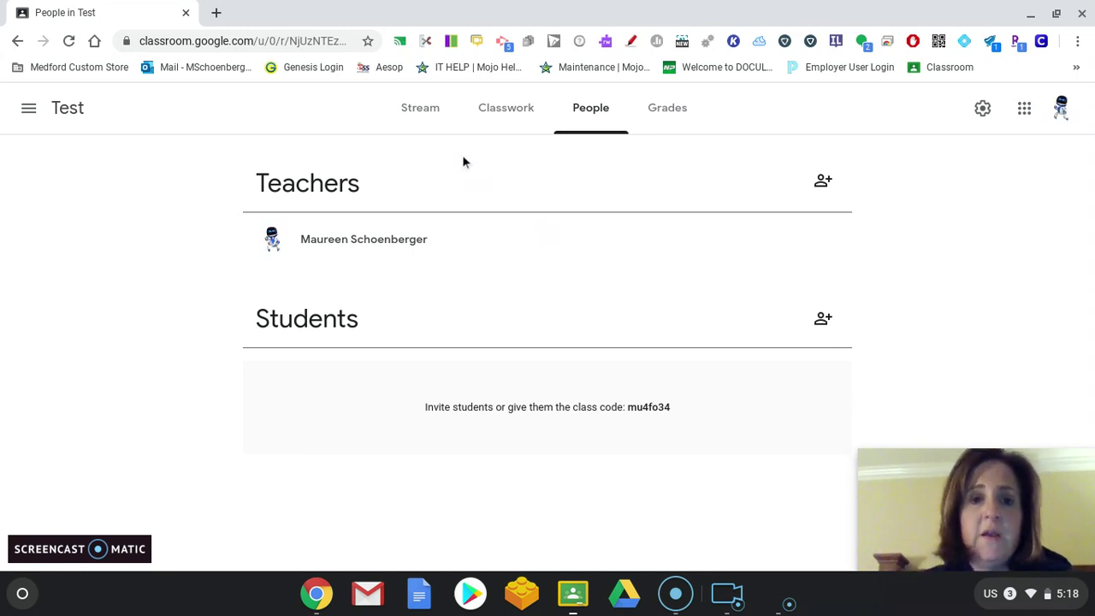
# Step: Display the class code enlarged from the Stream page, then close the enlarged view
pyautogui.click(428, 111)
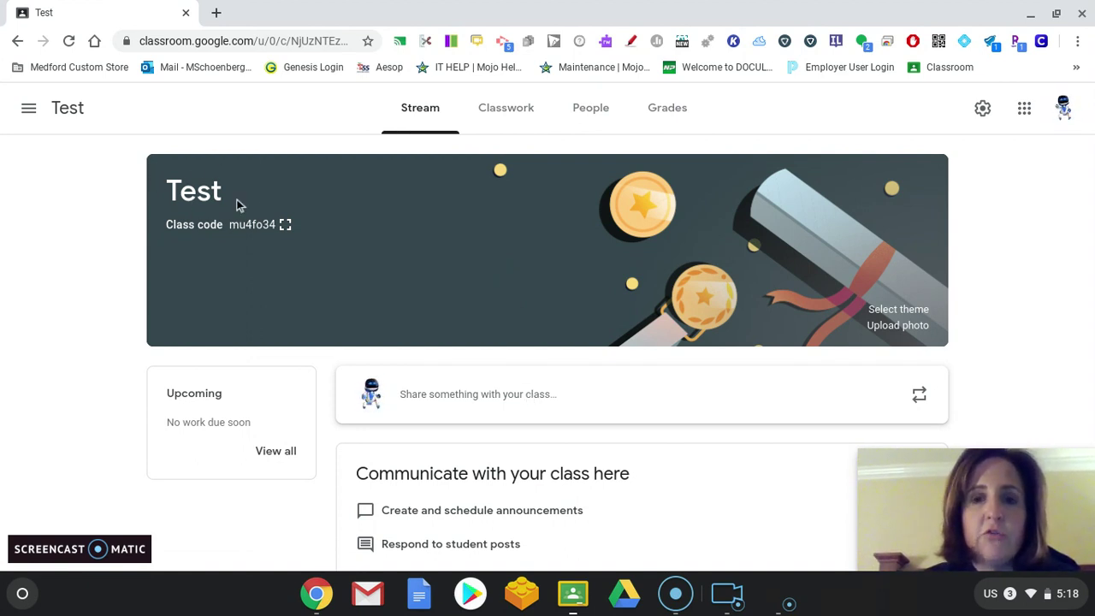
pyautogui.click(286, 226)
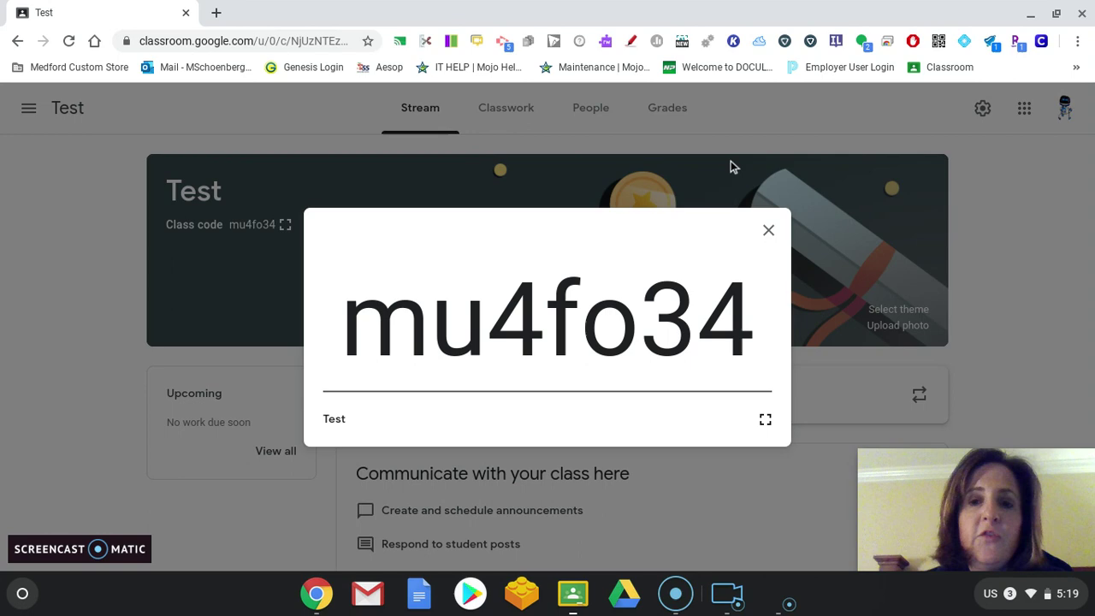
pyautogui.click(769, 232)
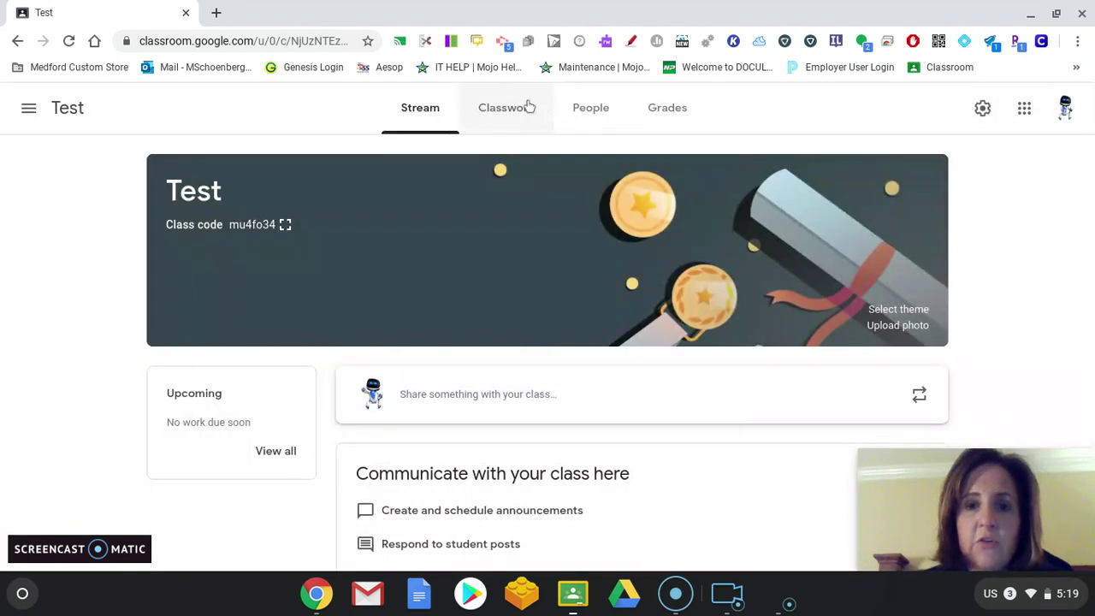
# Step: Copy the class code shown in the Students section of the People page
pyautogui.click(597, 114)
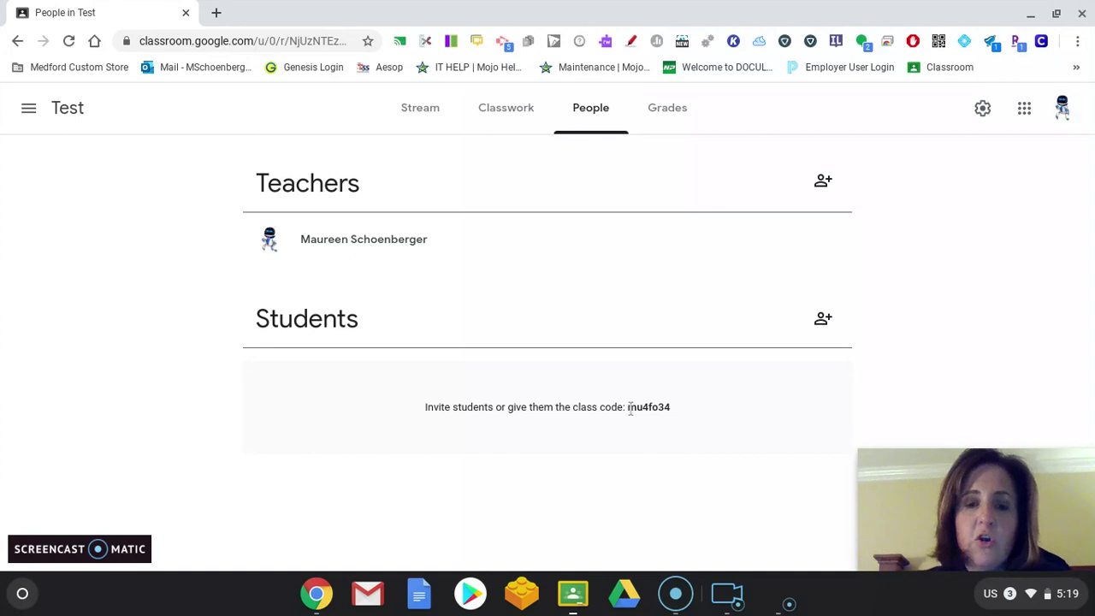
pyautogui.moveTo(629, 408); pyautogui.dragTo(671, 410)
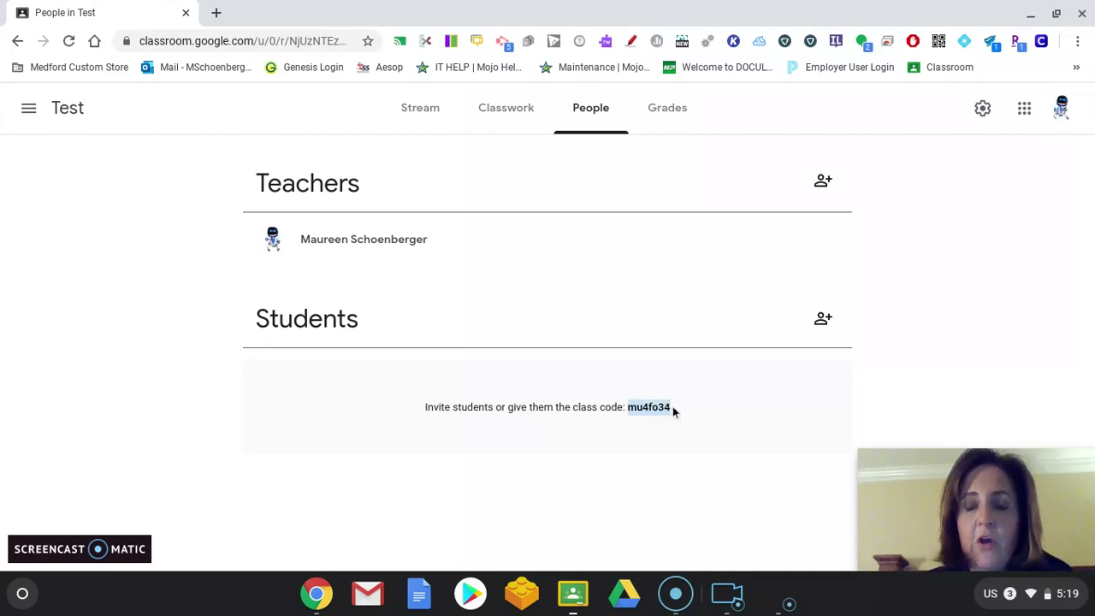
pyautogui.hotkey('ctrl', 'c')
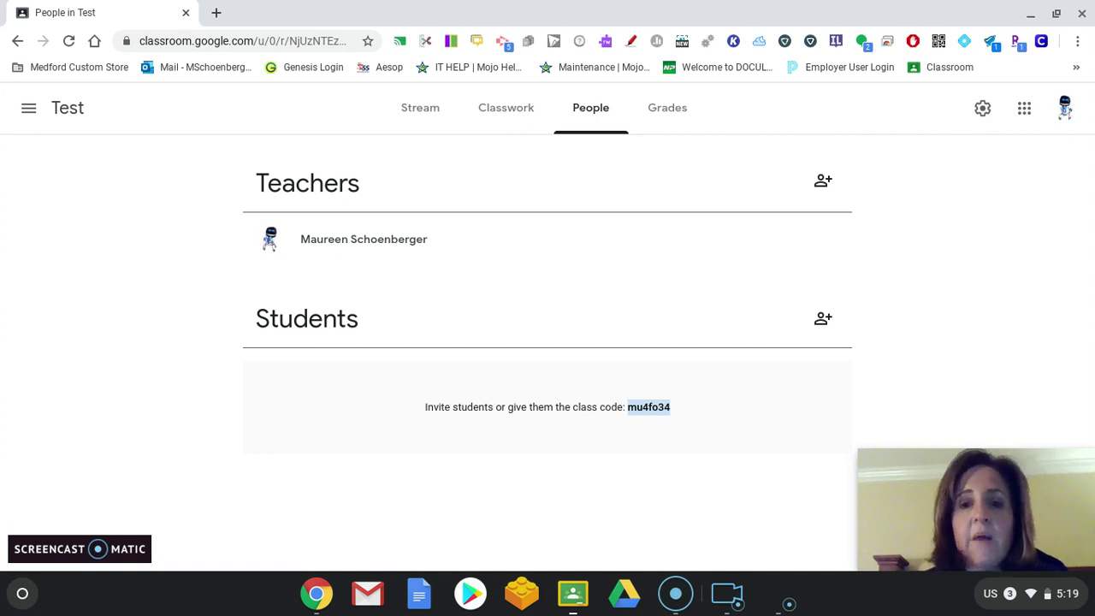
# Step: Open the student invitation form and dismiss it, then view the Grades page
pyautogui.click(821, 320)
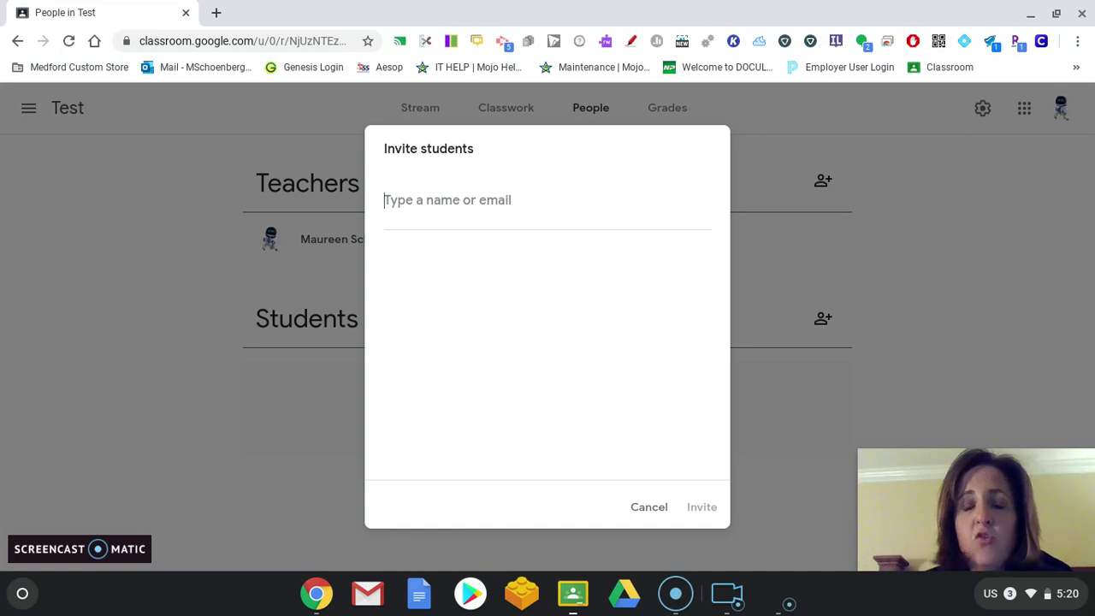
pyautogui.click(649, 507)
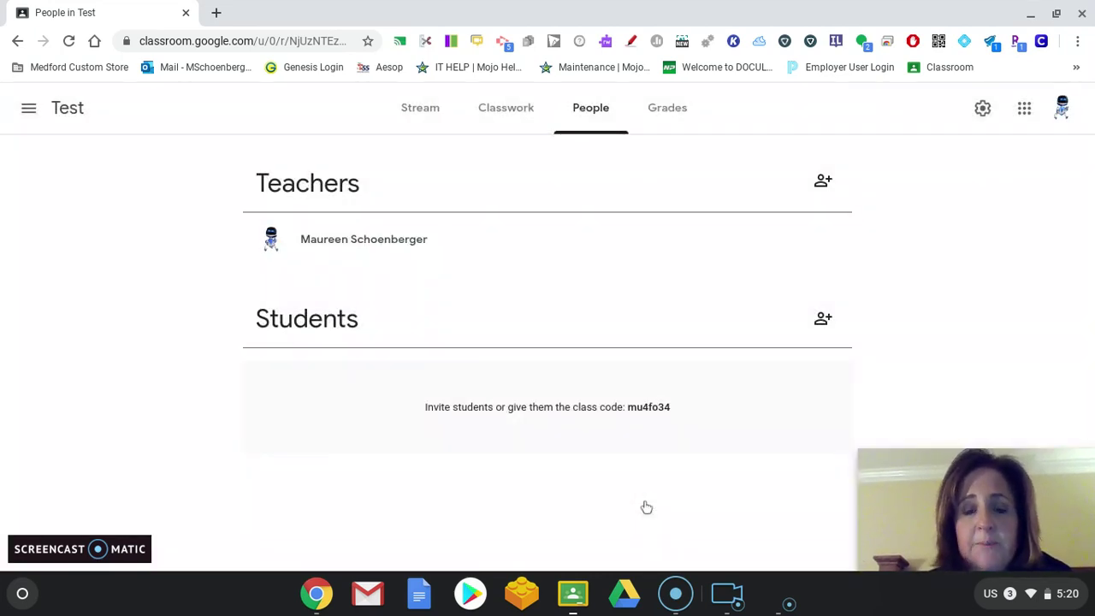
pyautogui.click(668, 117)
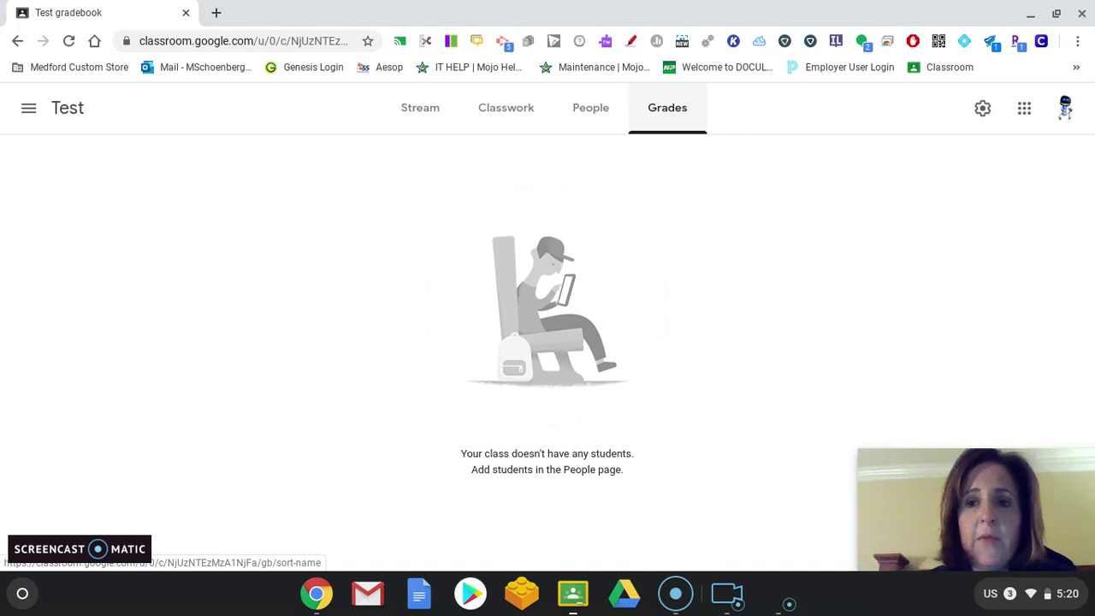
# Step: In the class settings, set the Stream permission to "Students can only comment"
pyautogui.click(982, 111)
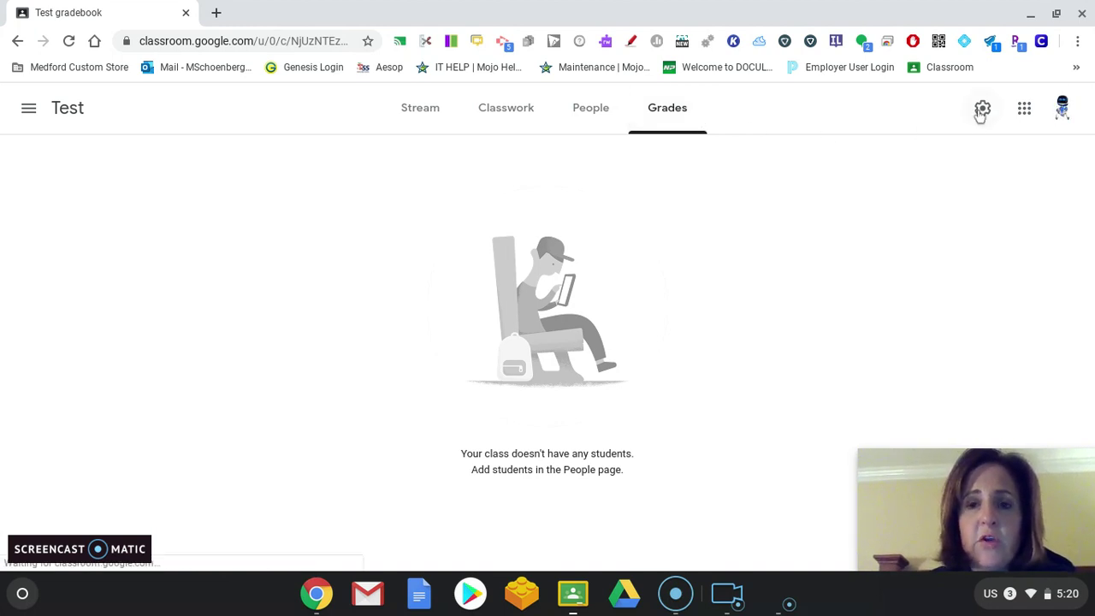
pyautogui.scroll(-5, 362, 261)
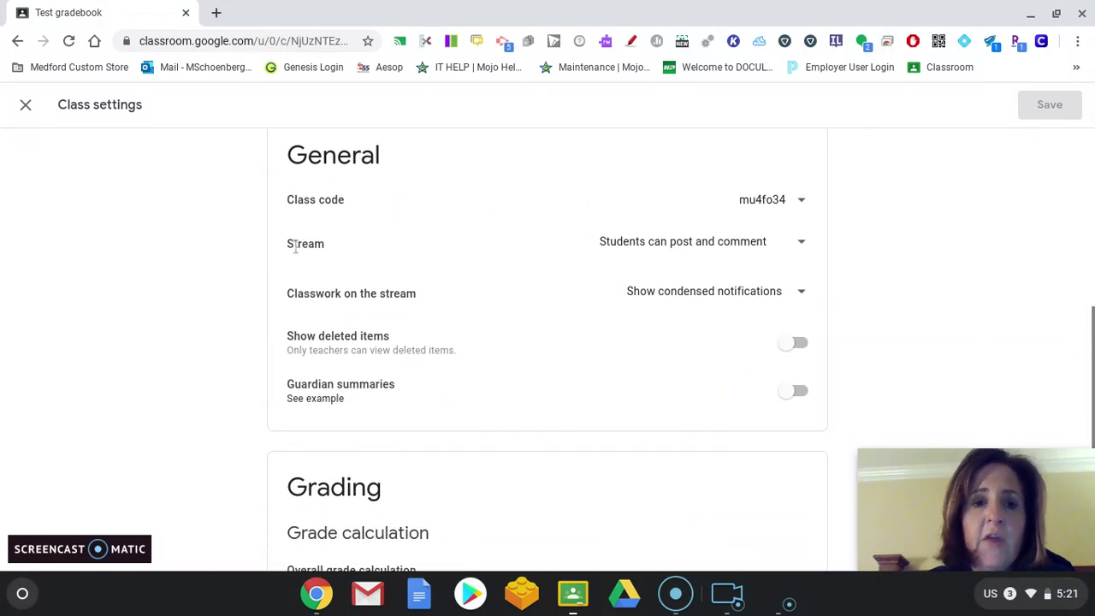
pyautogui.click(800, 249)
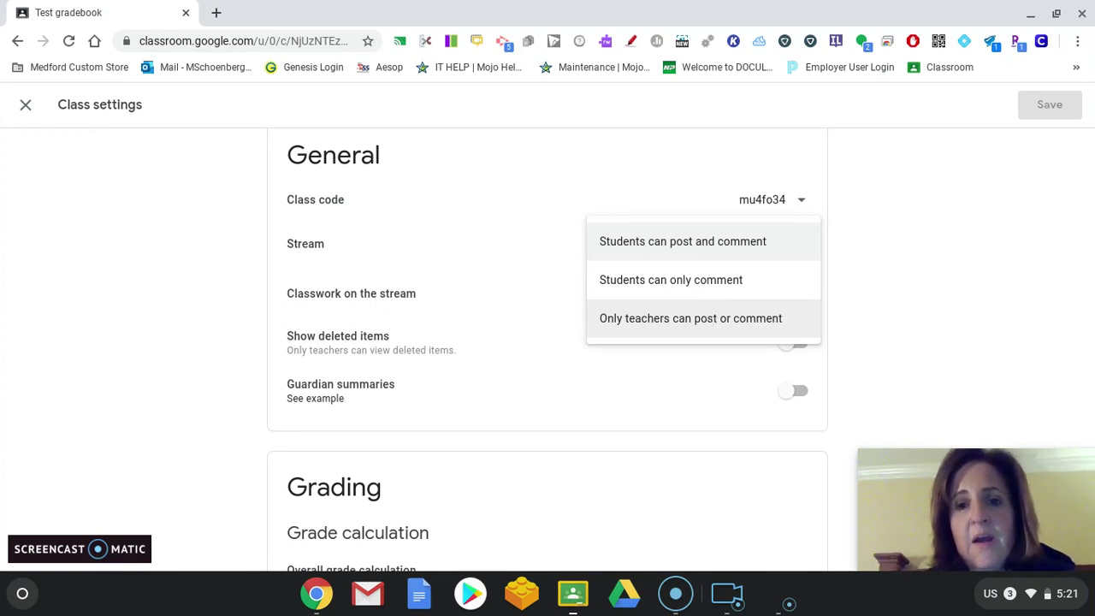
pyautogui.click(704, 295)
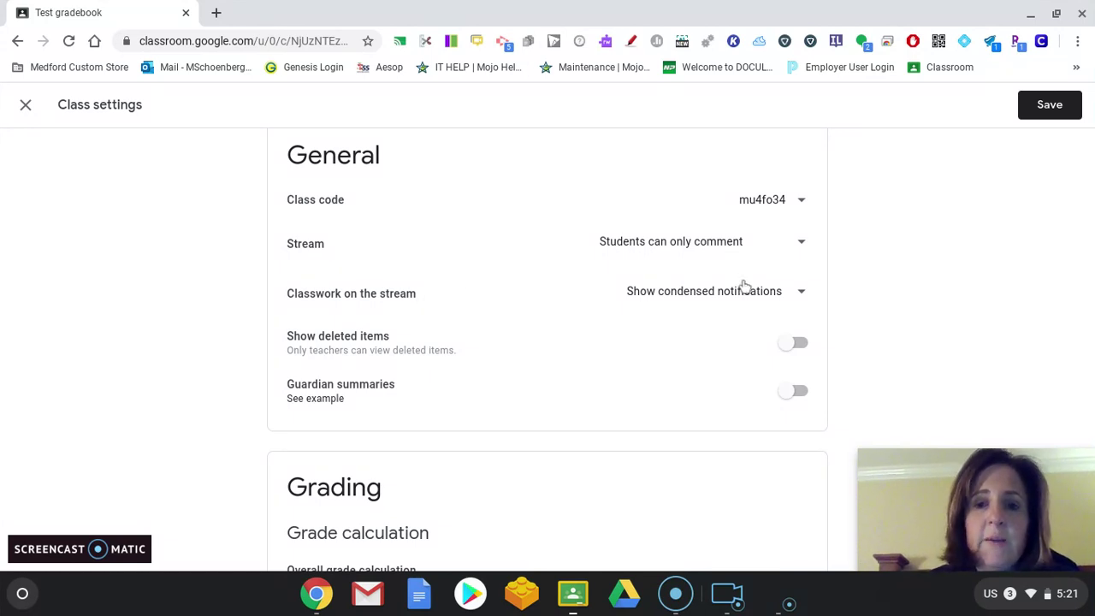
# Step: Set Classwork on the stream to "Hide notifications" and save the class settings
pyautogui.click(797, 292)
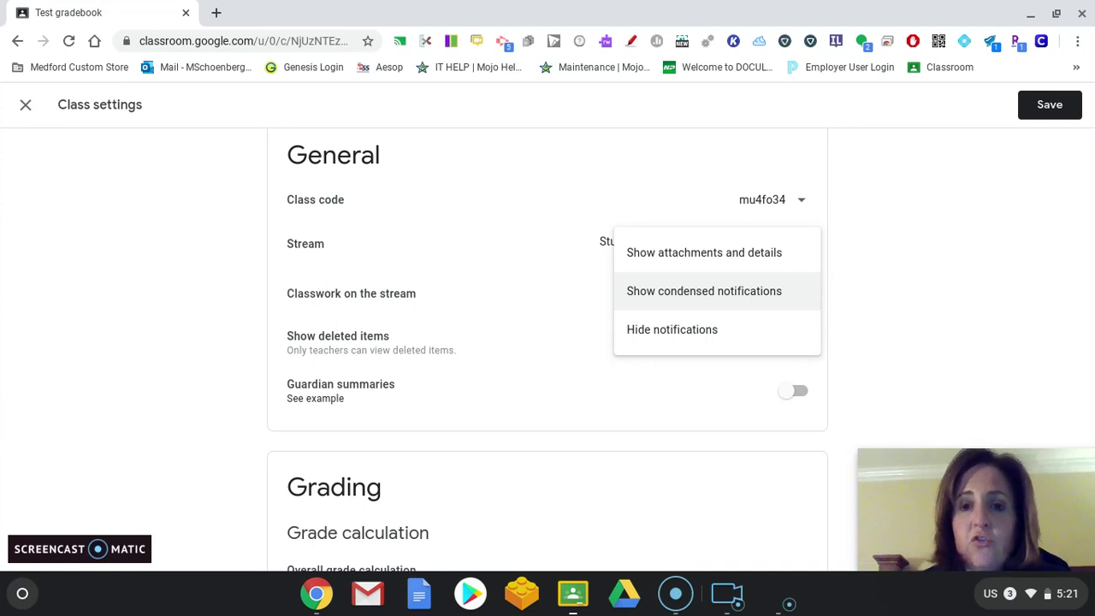
pyautogui.click(711, 333)
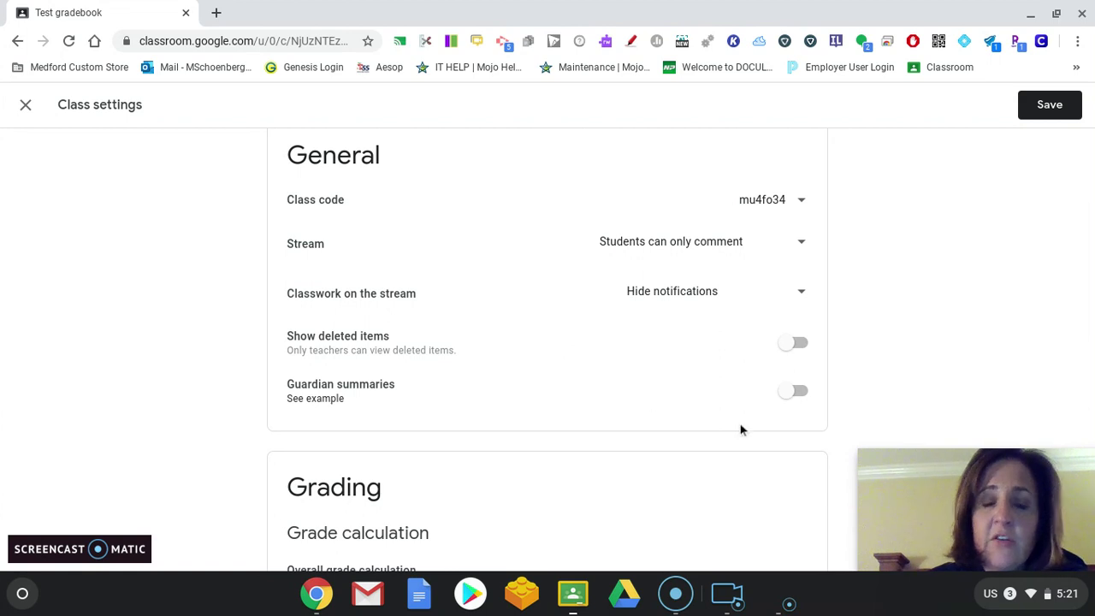
pyautogui.scroll(-1, 741, 429)
pyautogui.scroll(-1, 741, 429)
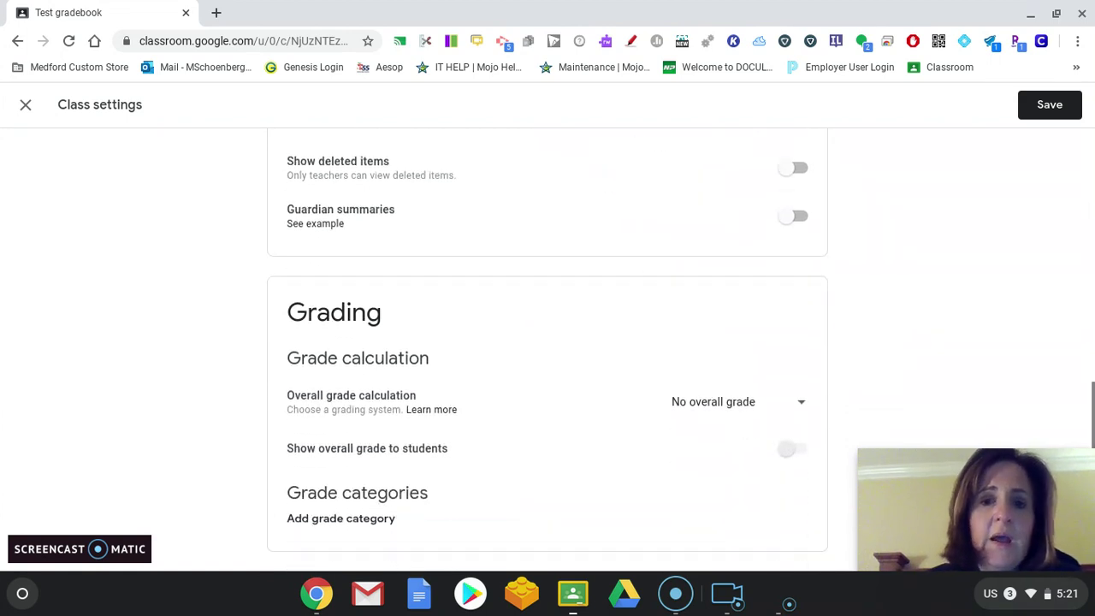
pyautogui.scroll(8, 548, 506)
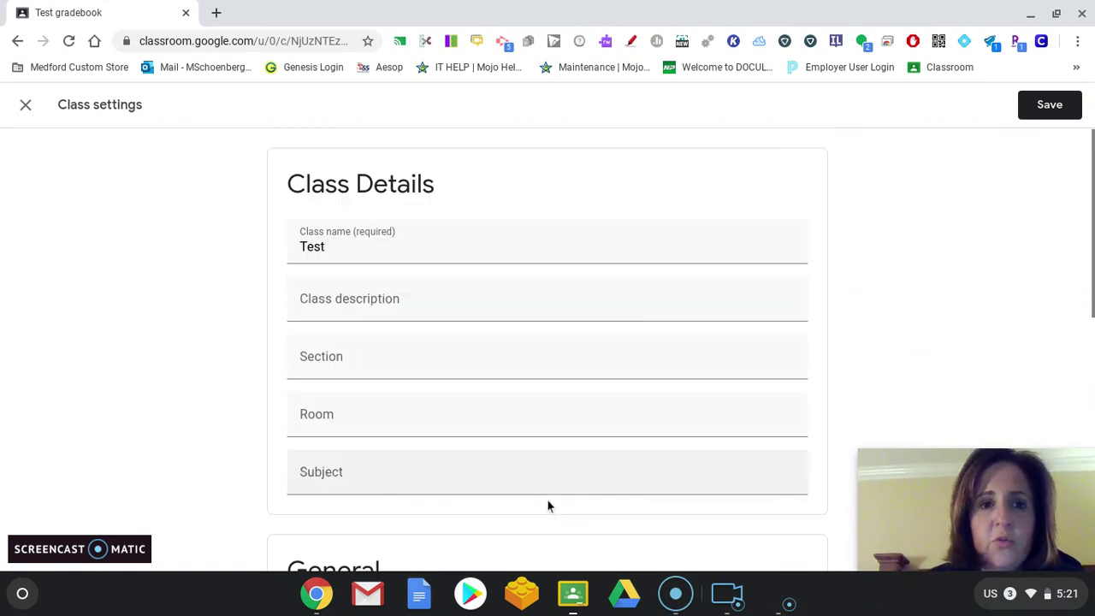
pyautogui.click(1045, 104)
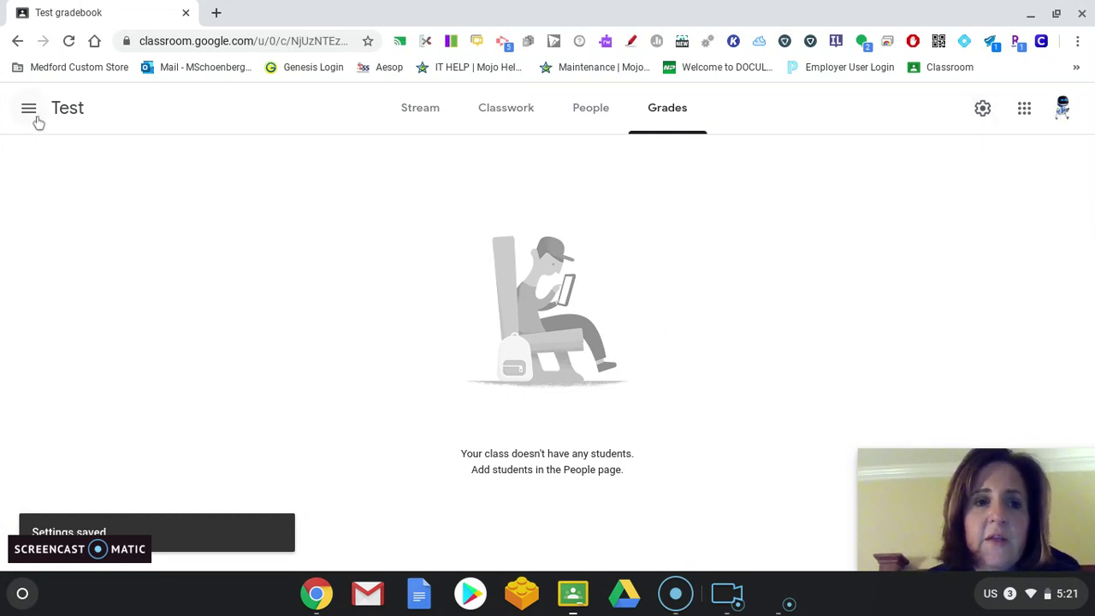
# Step: Look through the navigation list of taught and enrolled classes down to the Archived classes entry
pyautogui.click(38, 123)
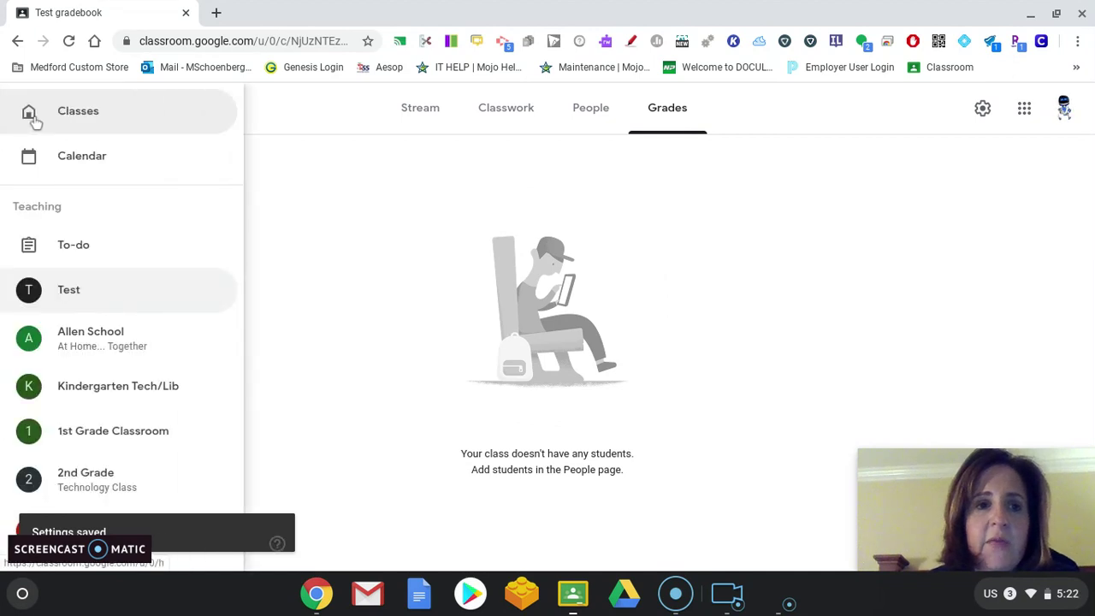
pyautogui.scroll(-3, 110, 237)
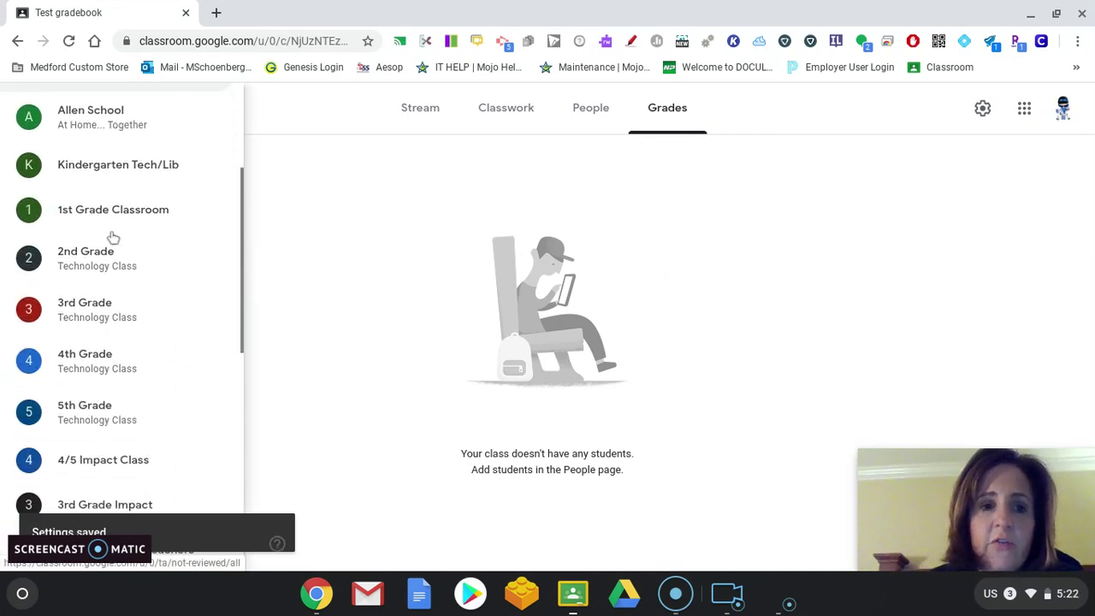
pyautogui.scroll(-1, 112, 237)
pyautogui.scroll(3, 112, 237)
pyautogui.scroll(-1, 112, 237)
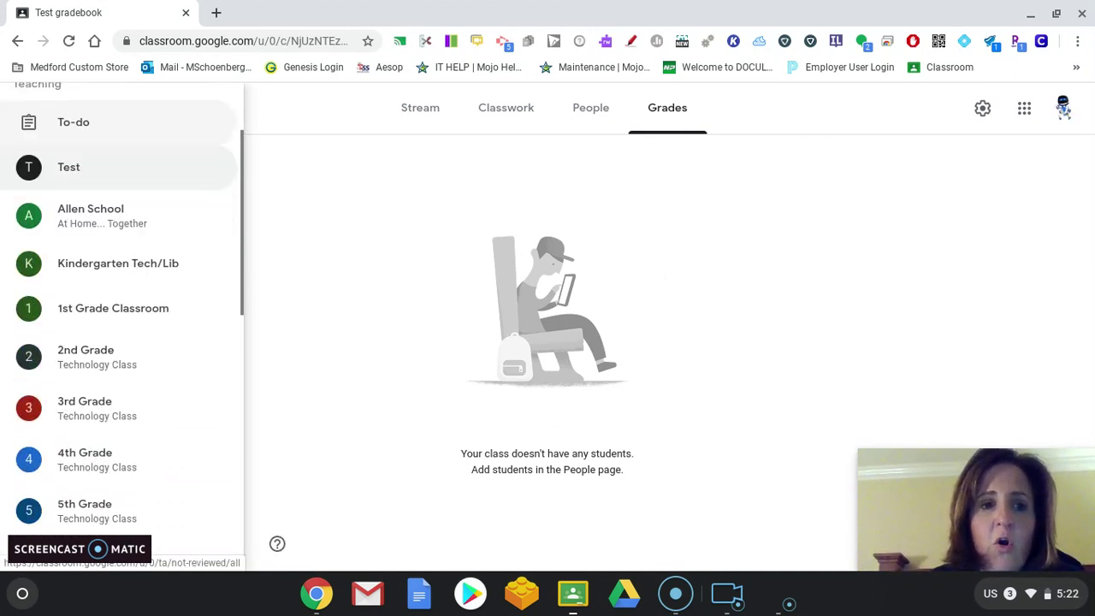
pyautogui.scroll(-6, 112, 237)
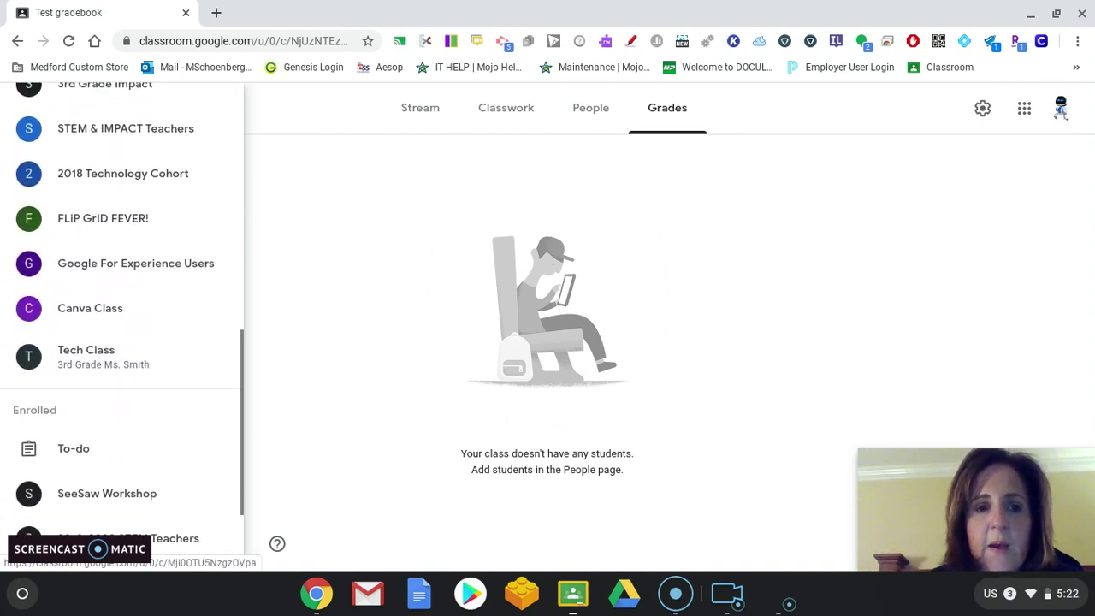
pyautogui.scroll(-4, 88, 321)
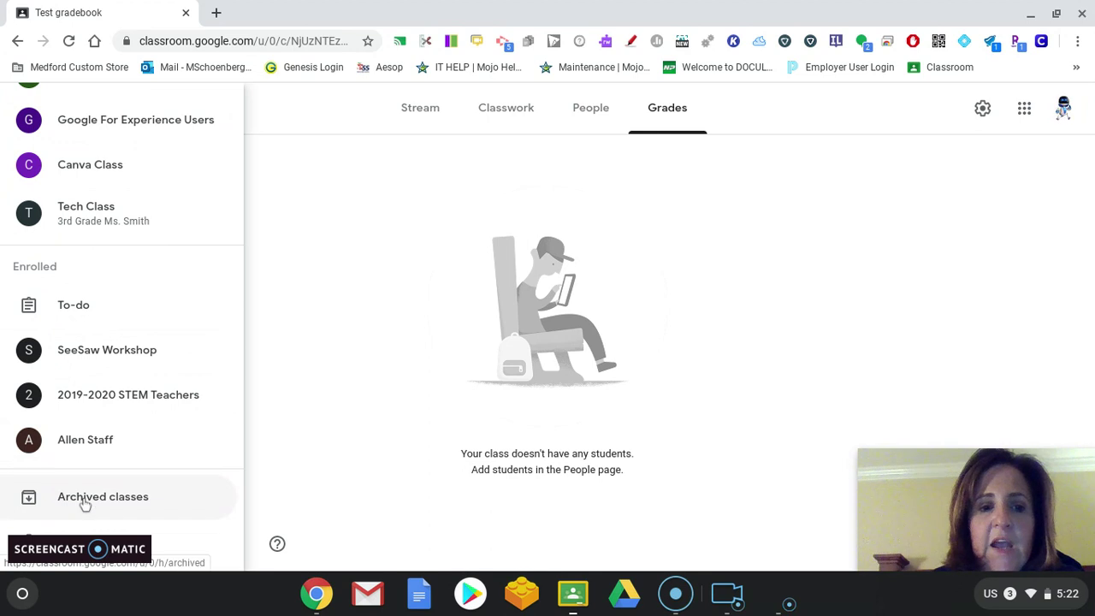
# Step: View the Archived classes page, then go to the overview of all classes
pyautogui.click(86, 505)
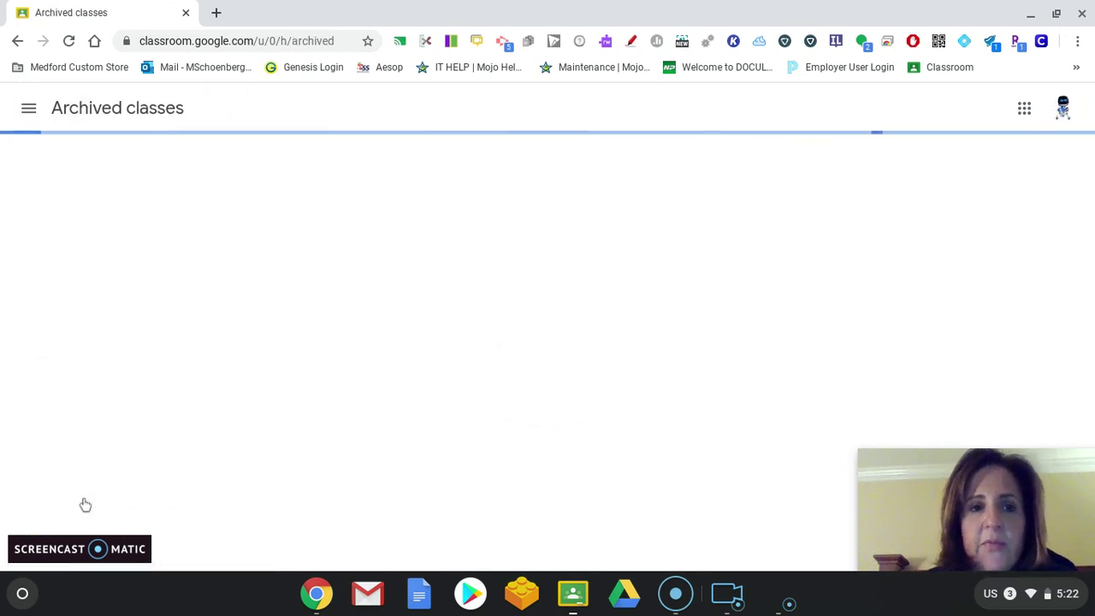
pyautogui.click(17, 40)
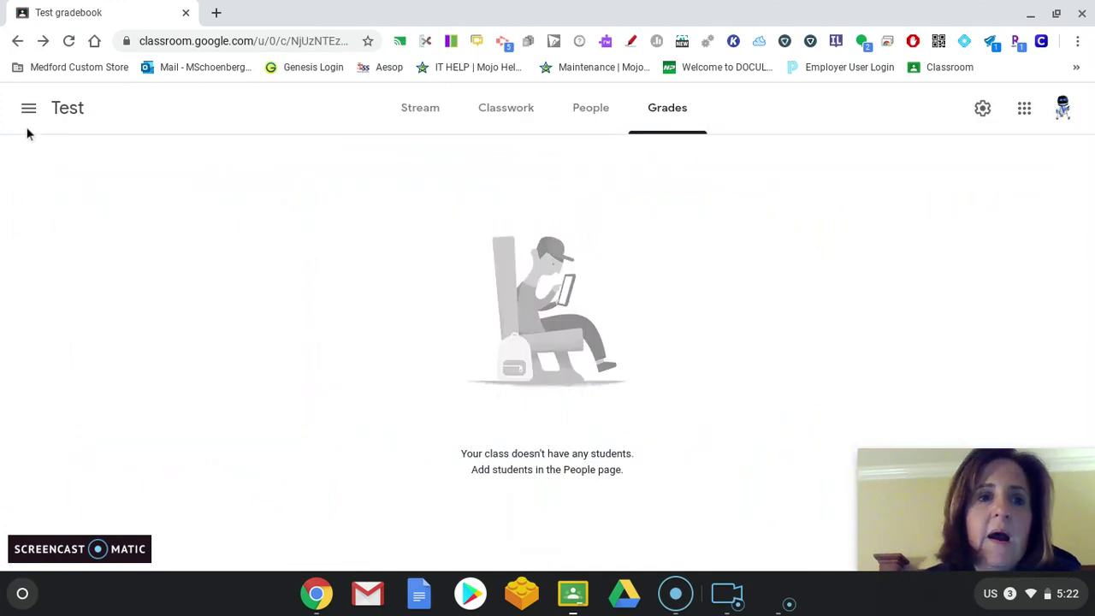
pyautogui.click(28, 109)
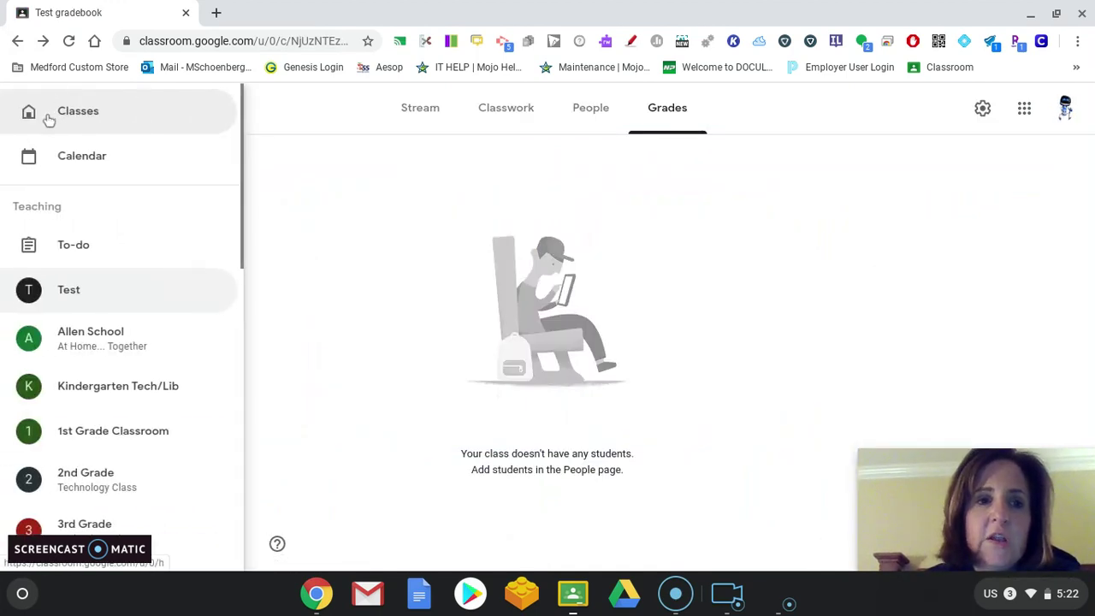
pyautogui.click(31, 119)
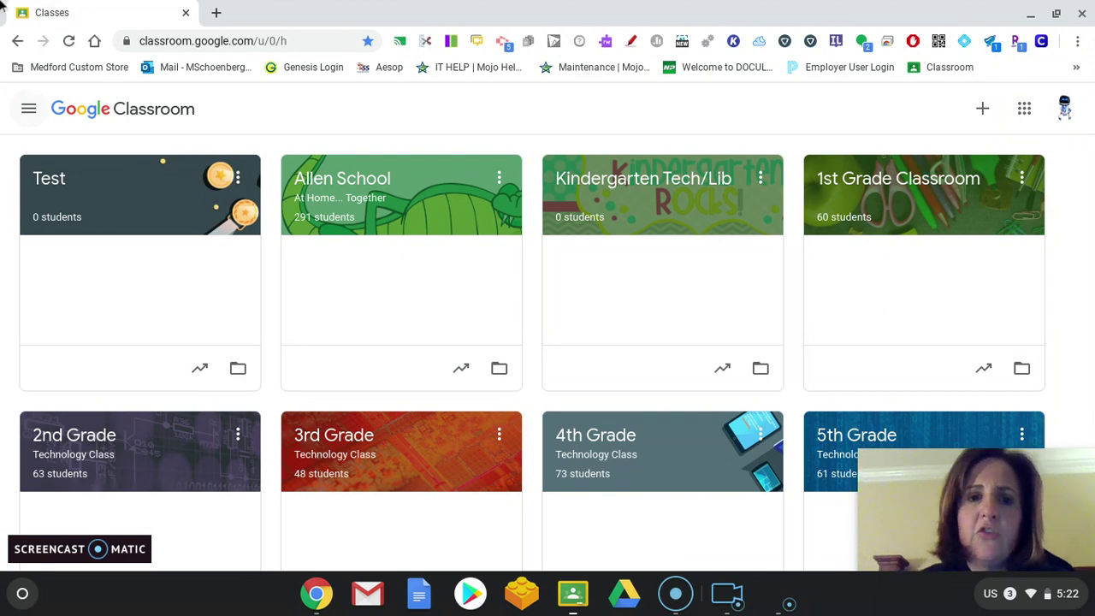
# Step: Look through the Classwork topics of the Allen School class, then return to the overview of all classes
pyautogui.click(341, 191)
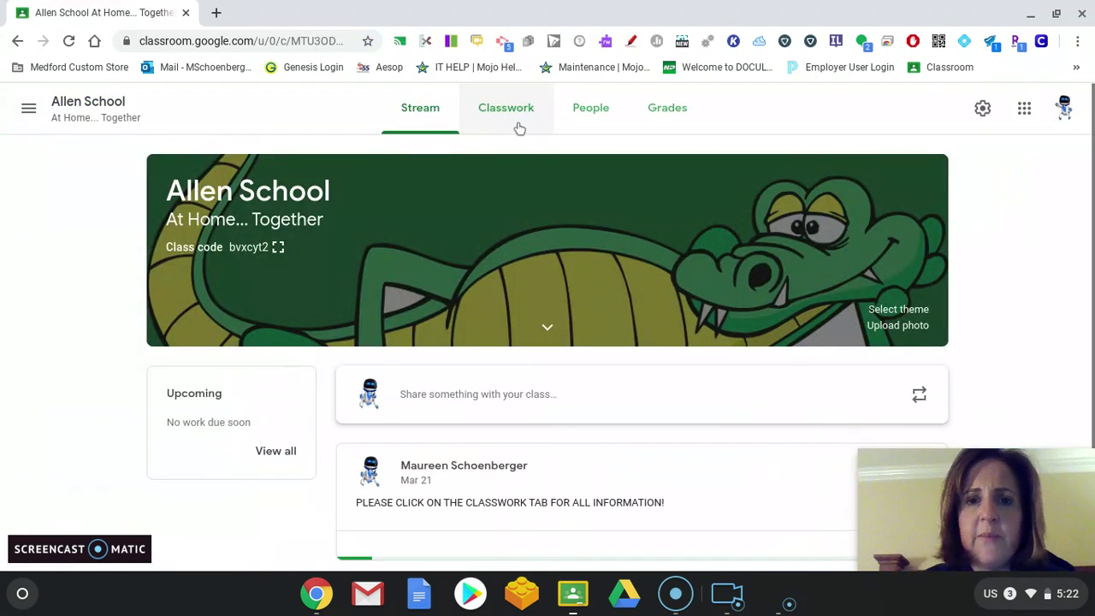
pyautogui.click(516, 118)
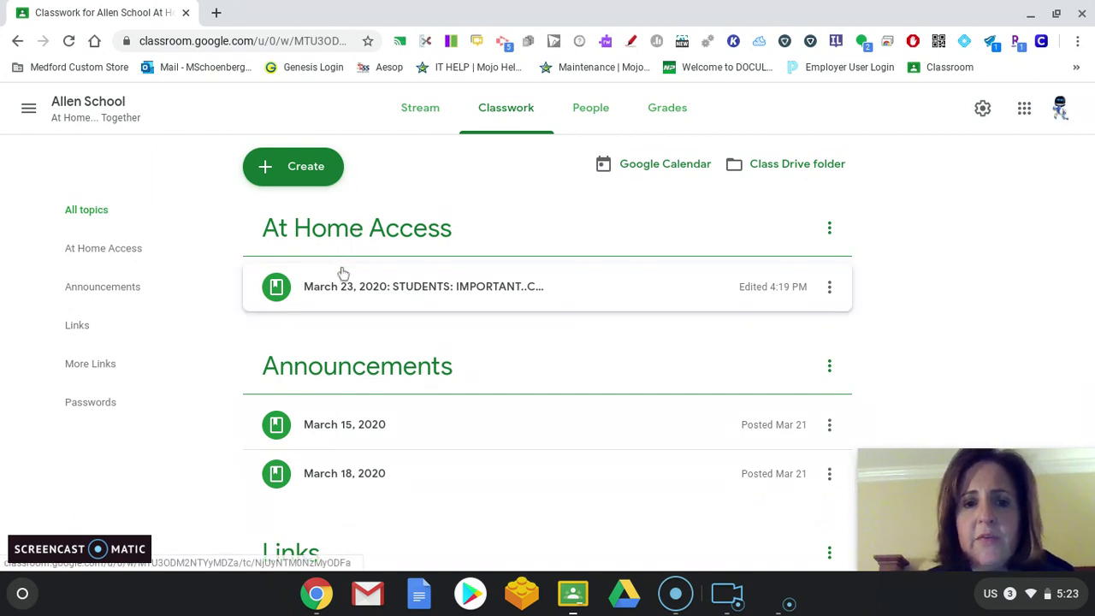
pyautogui.scroll(-1, 343, 274)
pyautogui.scroll(-3, 344, 274)
pyautogui.scroll(3, 342, 274)
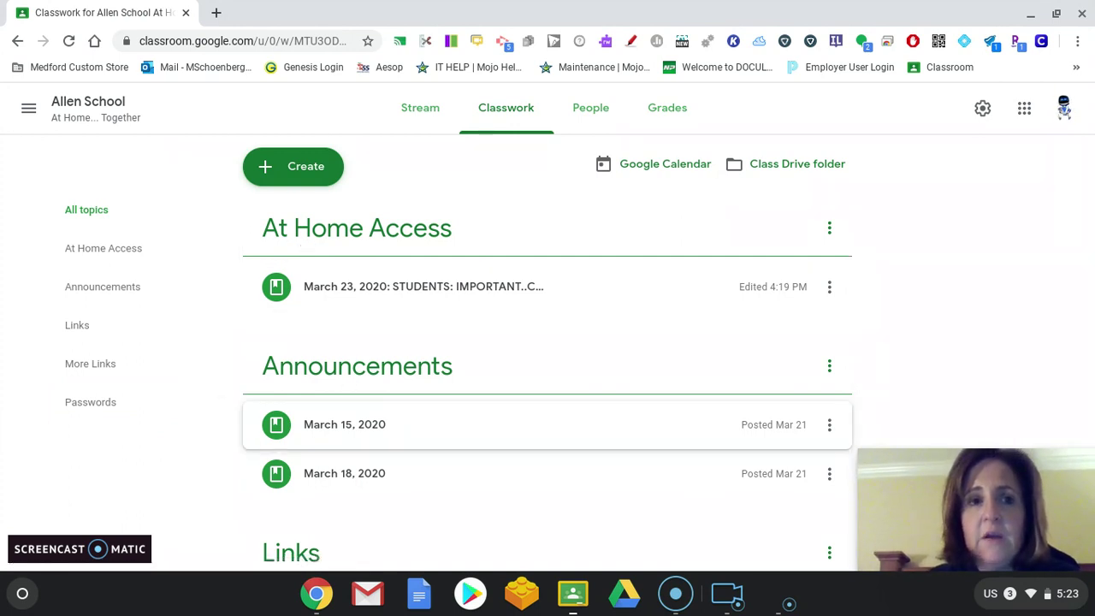
pyautogui.click(19, 41)
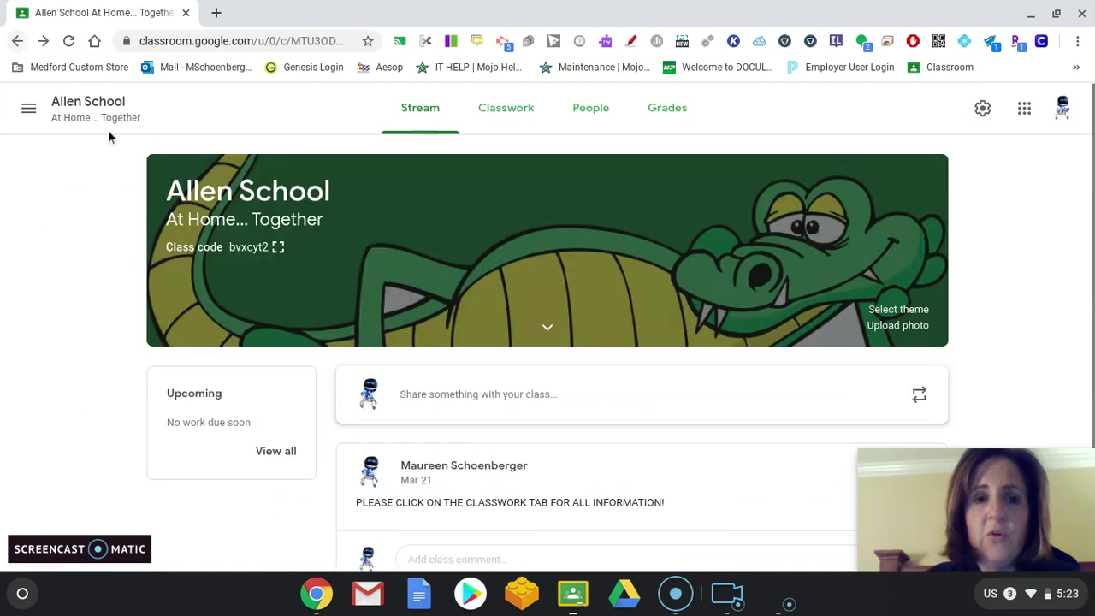
pyautogui.click(18, 41)
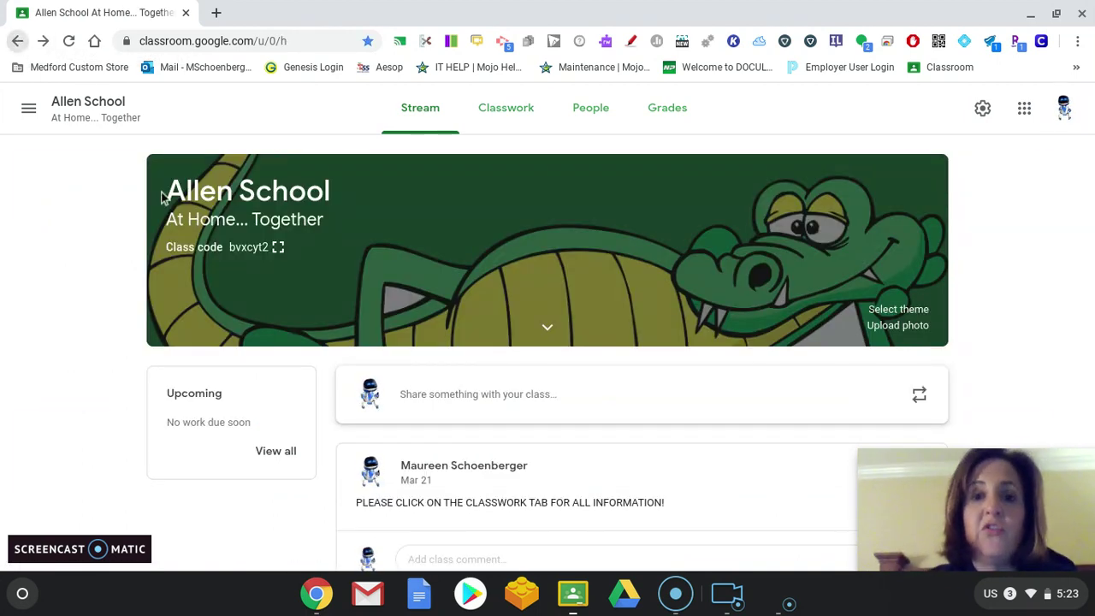